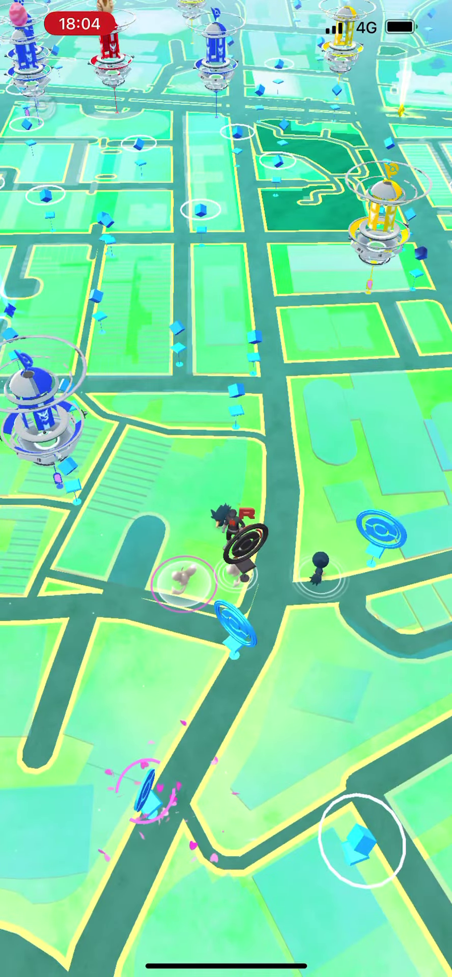
Catch the Minccino beside the trainer with one Poké Ball and dismiss the reward and details screens.
left_click(182, 581)
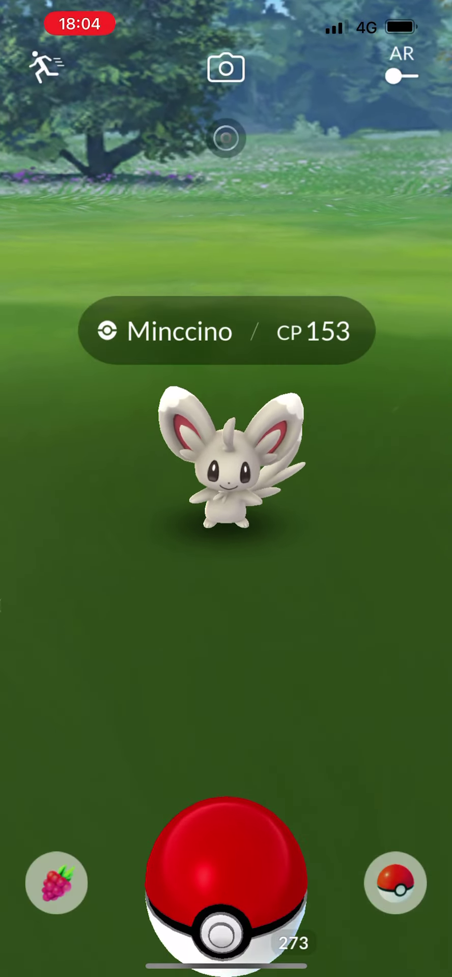
mouse_move(226, 878)
left_mouse_down()
mouse_move(134, 688)
mouse_move(360, 305)
left_mouse_up()
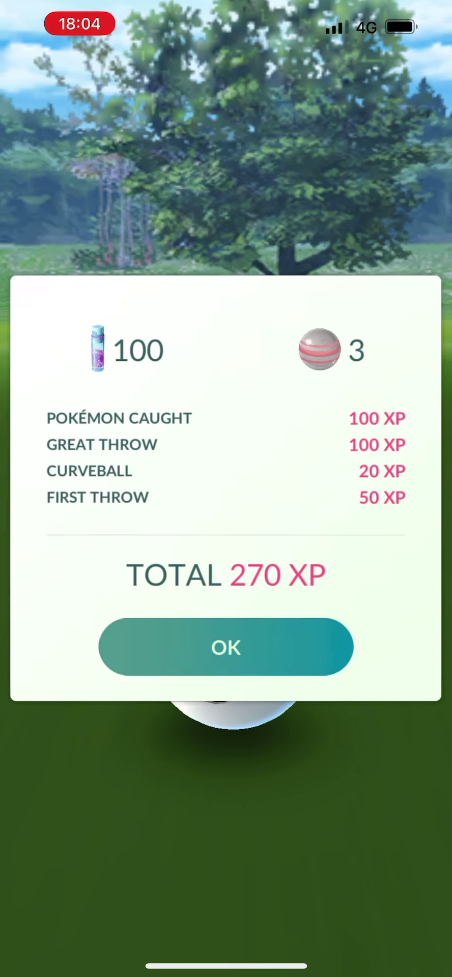
left_click(226, 645)
left_click(226, 840)
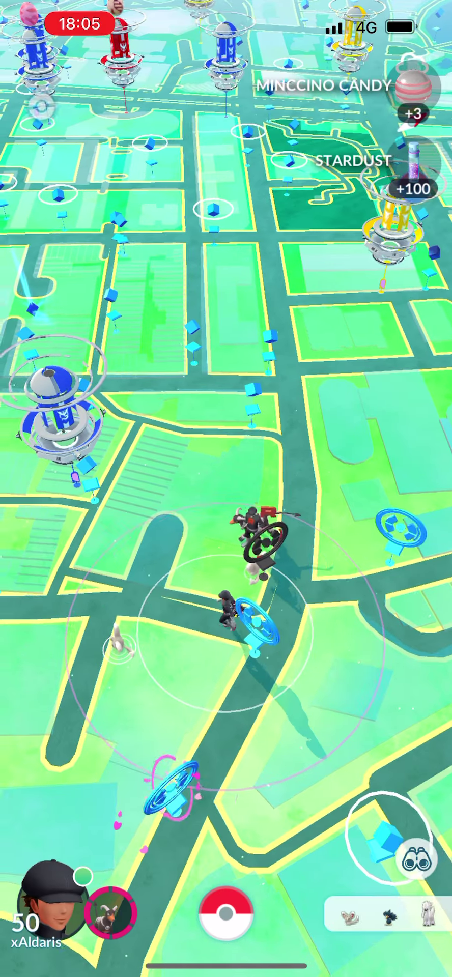
Rotate the map and catch the second Minccino, earning 3 candy and 100 stardust.
left_click_drag(115, 688, 337, 688)
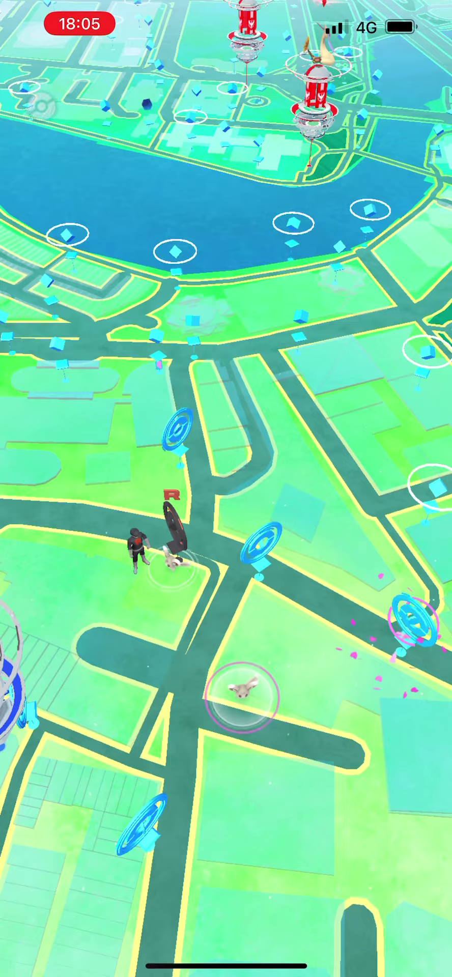
left_click(242, 691)
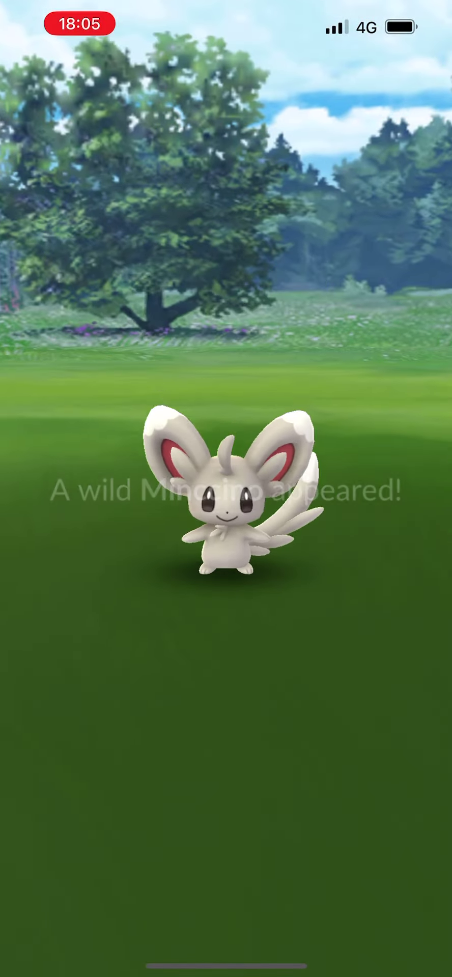
mouse_move(226, 894)
left_mouse_down()
mouse_move(141, 622)
mouse_move(321, 306)
left_mouse_up()
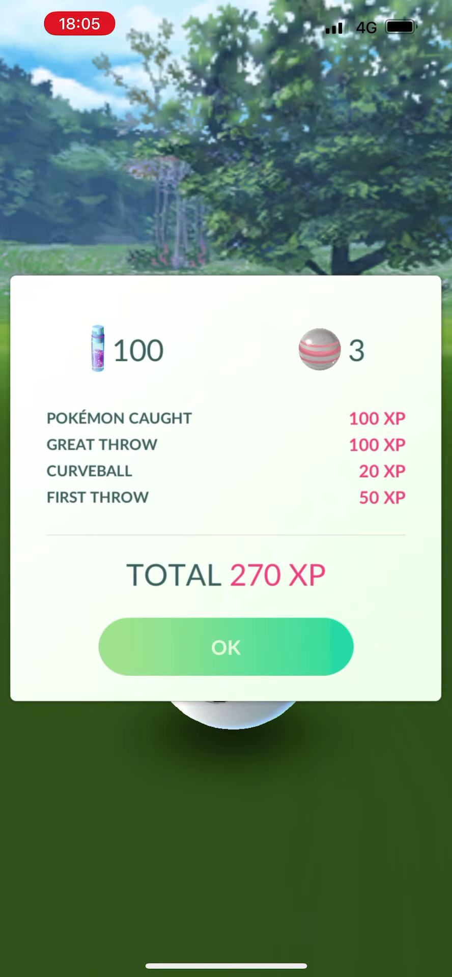
left_click(225, 644)
left_click(225, 921)
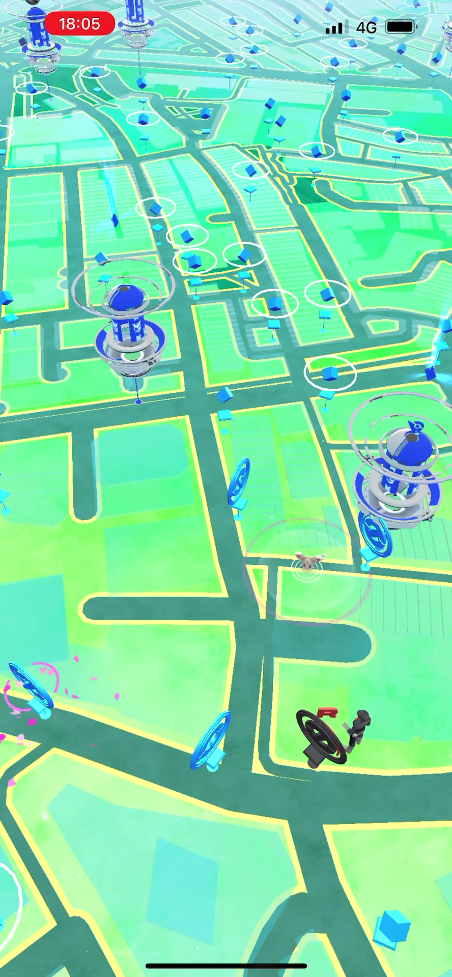
Catch the third Minccino with a second ball after a miss, earning 270 XP.
left_click(309, 563)
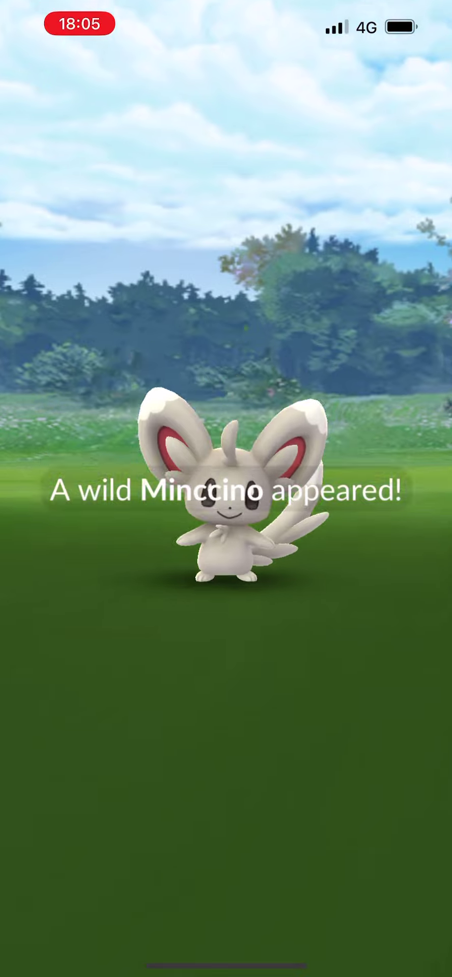
left_click_drag(226, 916, 191, 573)
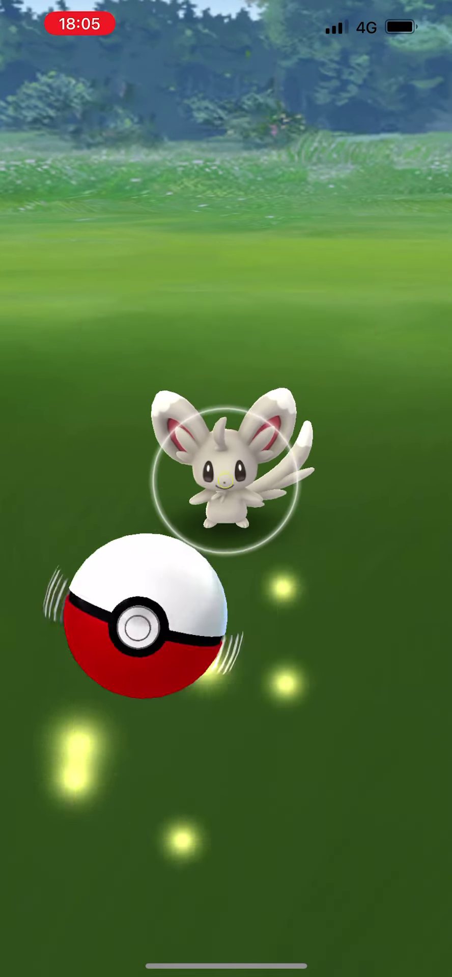
left_click_drag(168, 749, 275, 382)
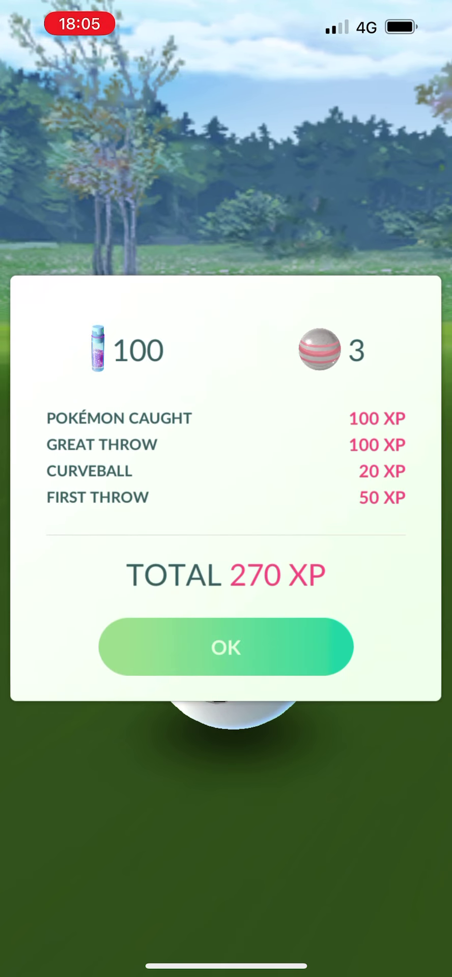
left_click(226, 648)
left_click(226, 922)
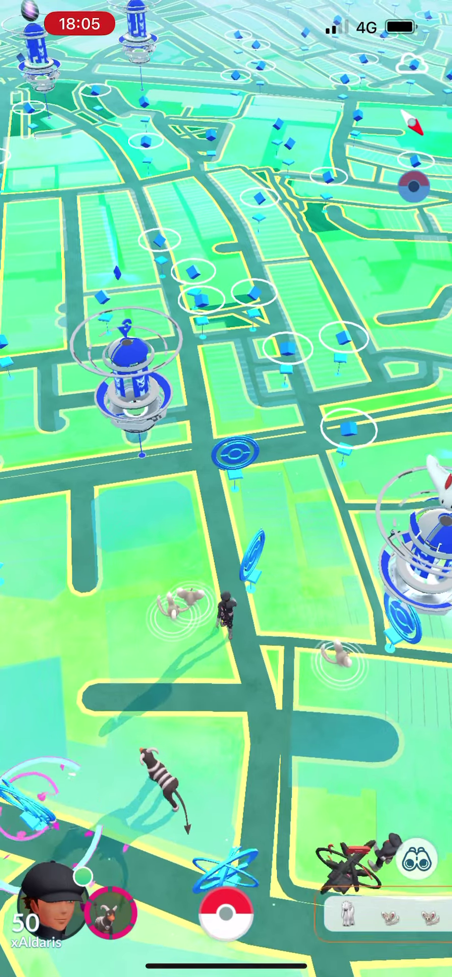
Catch the fourth Minccino with a curveball and bring up its CP 582 details.
left_click(329, 617)
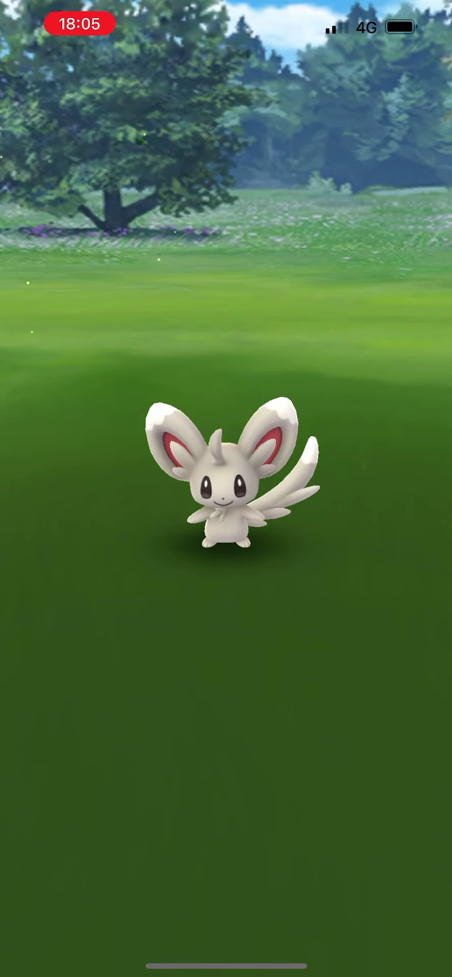
left_click_drag(226, 878, 367, 322)
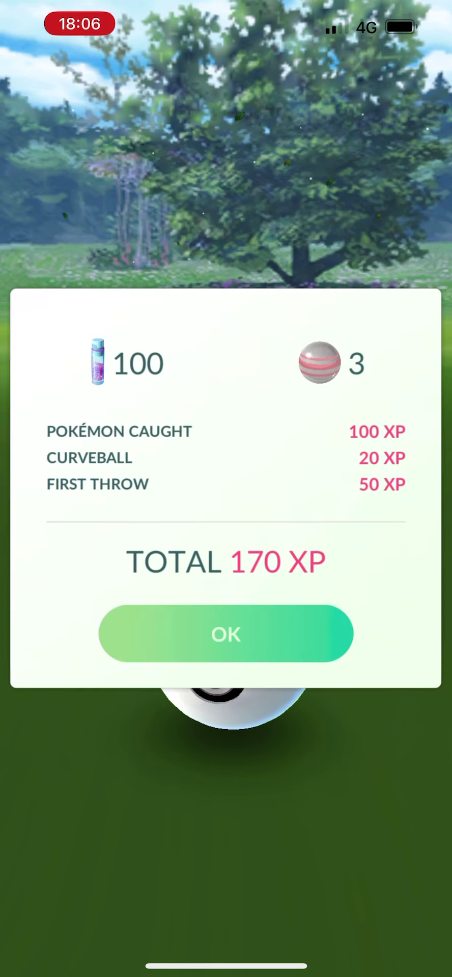
left_click(225, 633)
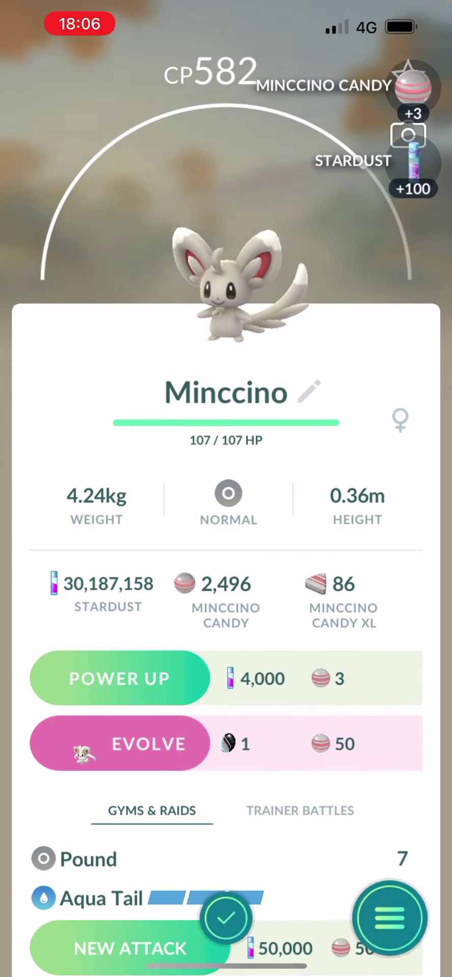
Switch to Great Balls and throw two at the CP 686 Minccino, which flees.
left_click(226, 919)
left_click(179, 622)
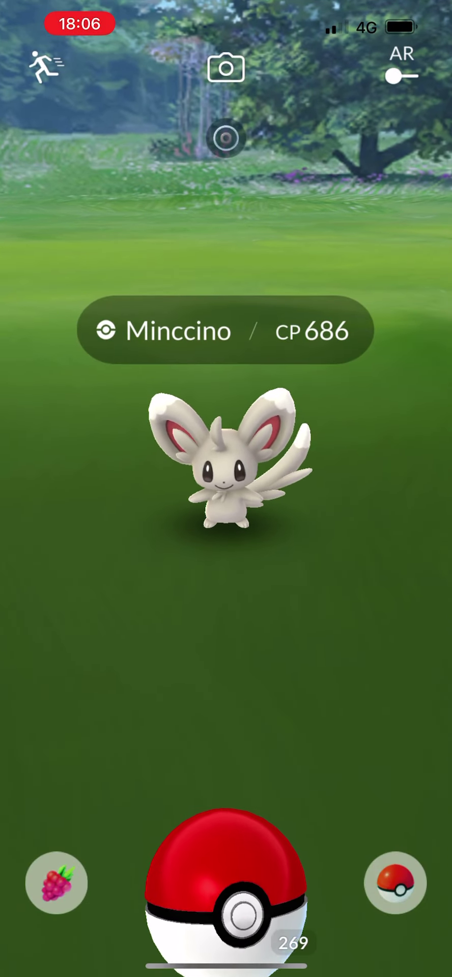
left_click(396, 882)
left_click(227, 855)
left_click_drag(227, 878, 226, 497)
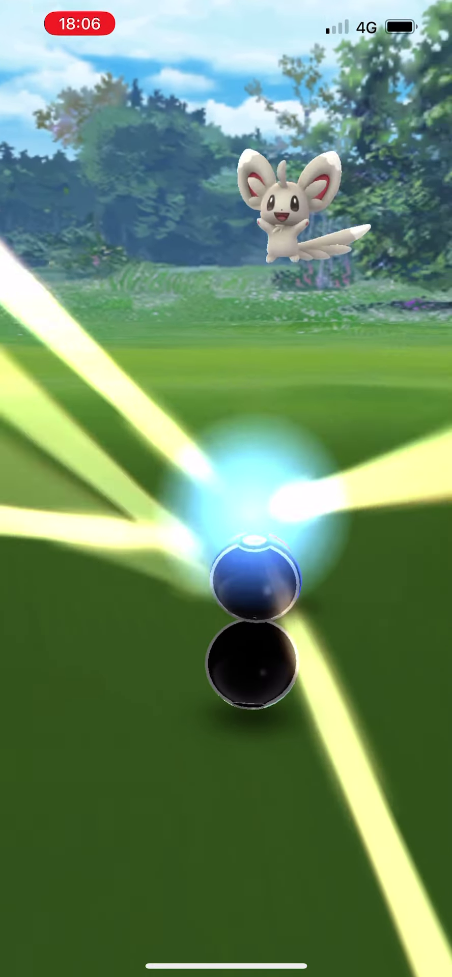
left_click_drag(227, 908, 226, 458)
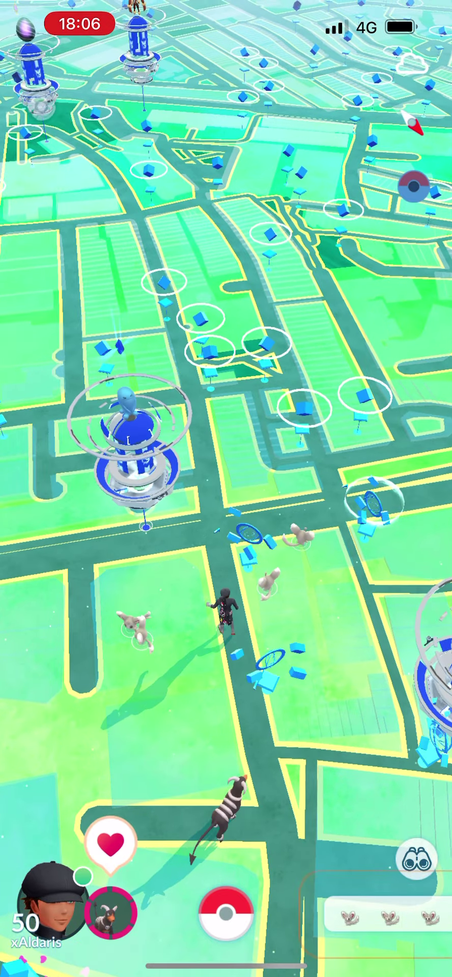
Catch one more Minccino for 270 XP, 3 candy and 100 stardust.
left_click(381, 550)
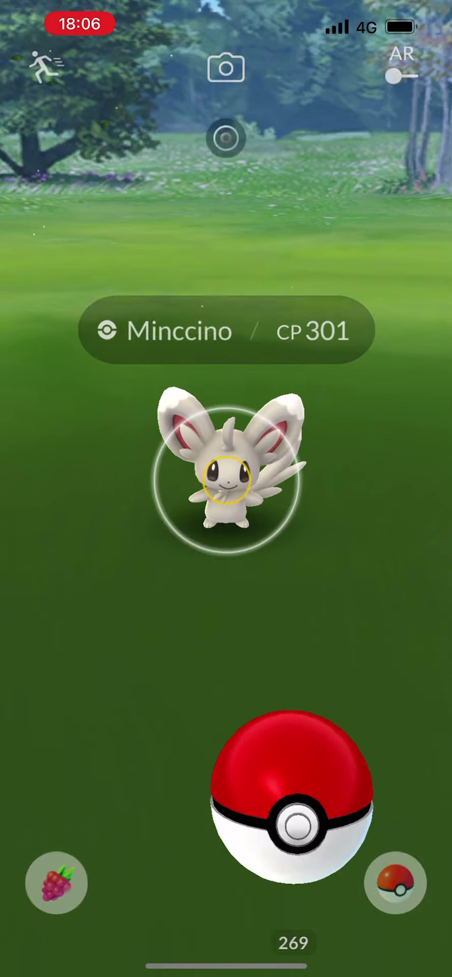
mouse_move(227, 832)
left_mouse_down()
mouse_move(214, 687)
mouse_move(397, 244)
left_mouse_up()
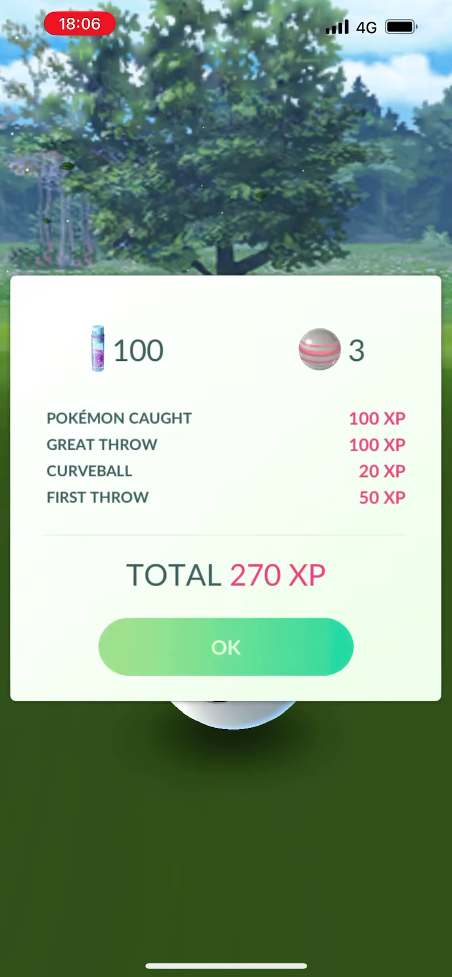
left_click(225, 646)
left_click(227, 939)
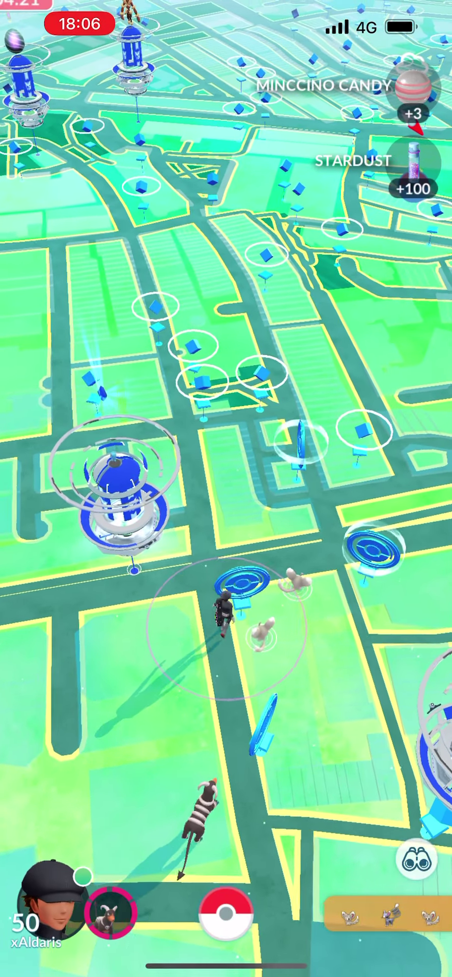
left_click(226, 913)
Open the 2x Transfer tag in storage and long-press Zacian to start multi-select.
left_click(99, 840)
left_click_drag(77, 535, 344, 534)
scroll(226, 536, "down", 2)
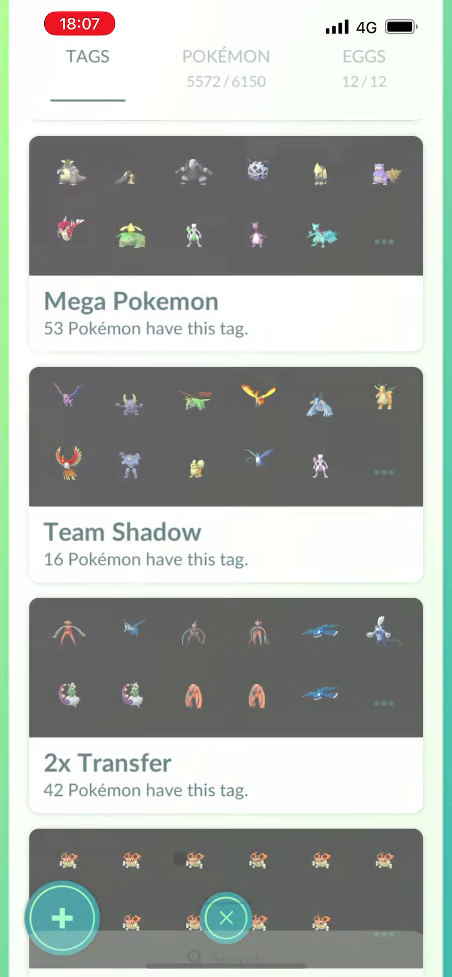
left_click(226, 748)
left_click(83, 264)
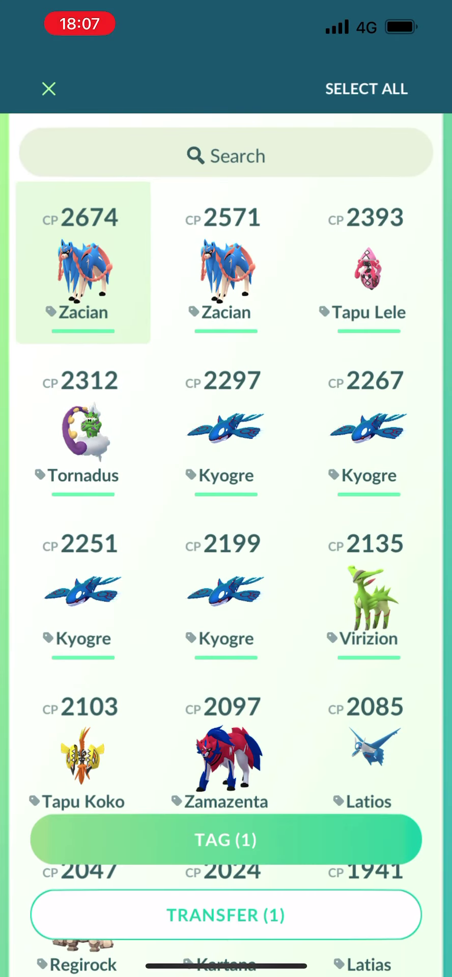
Add more Pokémon, including Kyogre and Latios, to reach twelve selected.
left_click(369, 264)
left_click(226, 264)
left_click(84, 427)
left_click(226, 426)
left_click(369, 426)
left_click(370, 590)
left_click(84, 590)
scroll(226, 535, "down", 3)
left_click(83, 535)
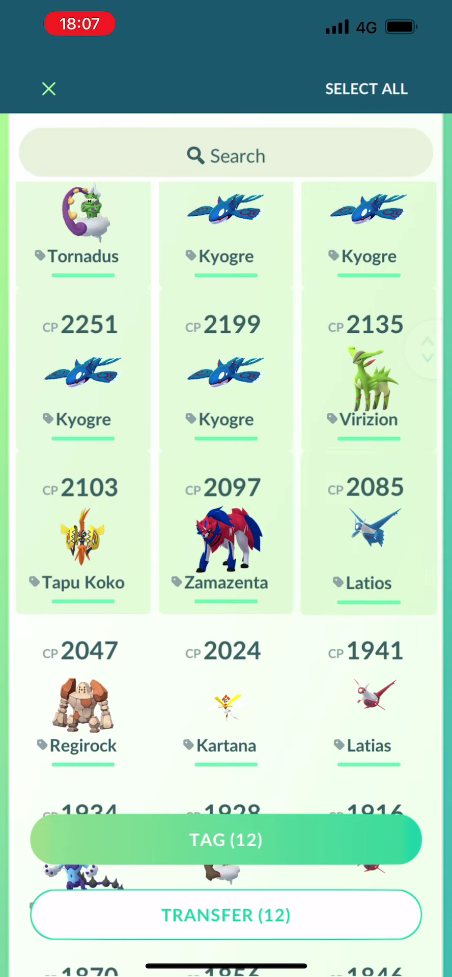